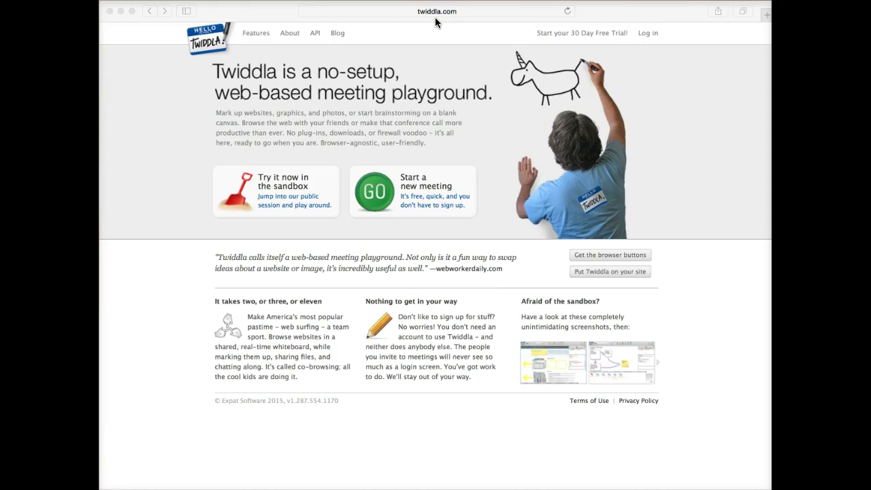
Step: Start a new Twiddla meeting room and switch it to a blank whiteboard
left_click(552, 40)
left_click(578, 38)
left_click(325, 130)
left_click(420, 201)
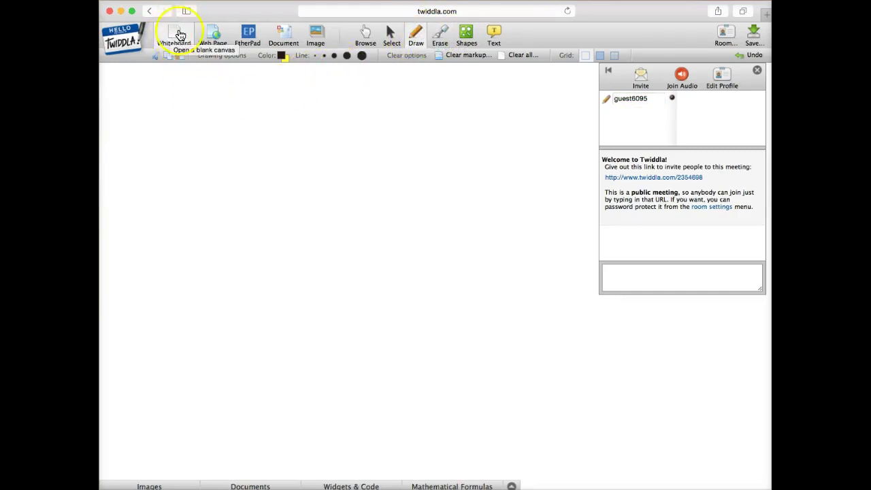
left_click(174, 38)
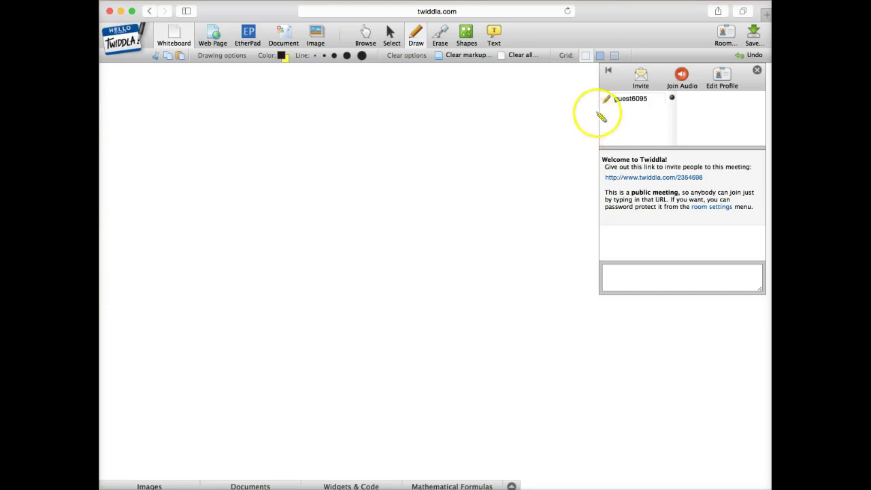
Step: Enter the student's e-mail address in the invite form and send the invitation
left_click(641, 83)
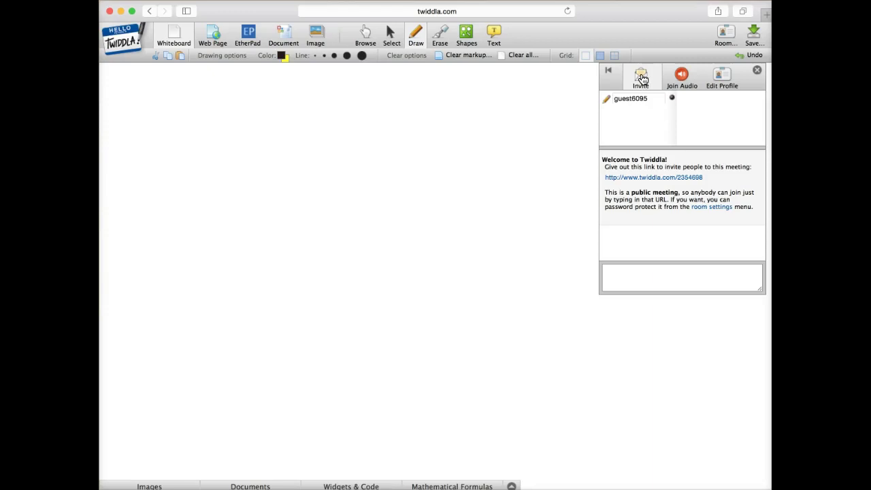
left_click(641, 83)
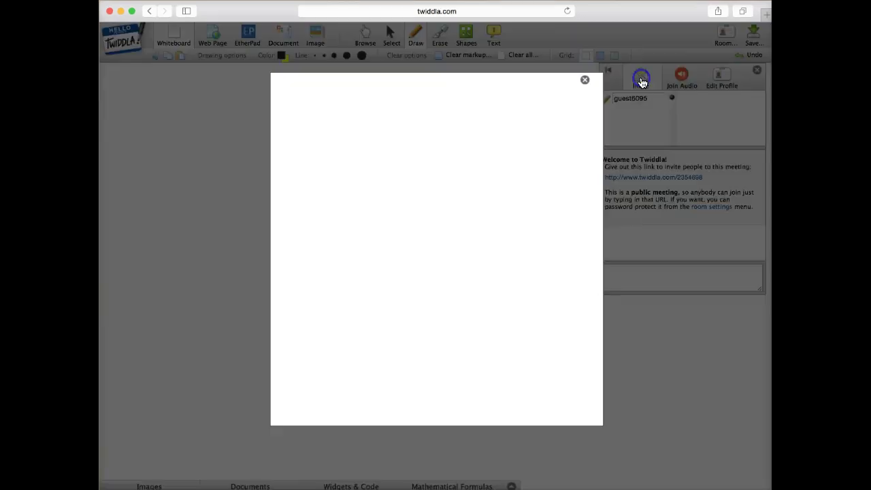
mouse_move(408, 181)
left_mouse_down()
mouse_move(370, 149)
mouse_move(481, 146)
mouse_move(436, 156)
mouse_move(455, 171)
mouse_move(416, 222)
left_mouse_up()
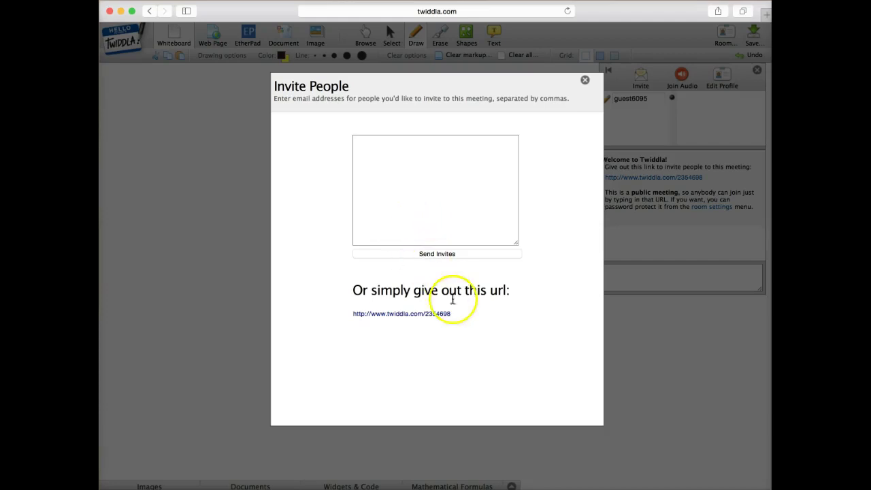
mouse_move(353, 314)
left_mouse_down()
mouse_move(457, 312)
mouse_move(329, 327)
left_mouse_up()
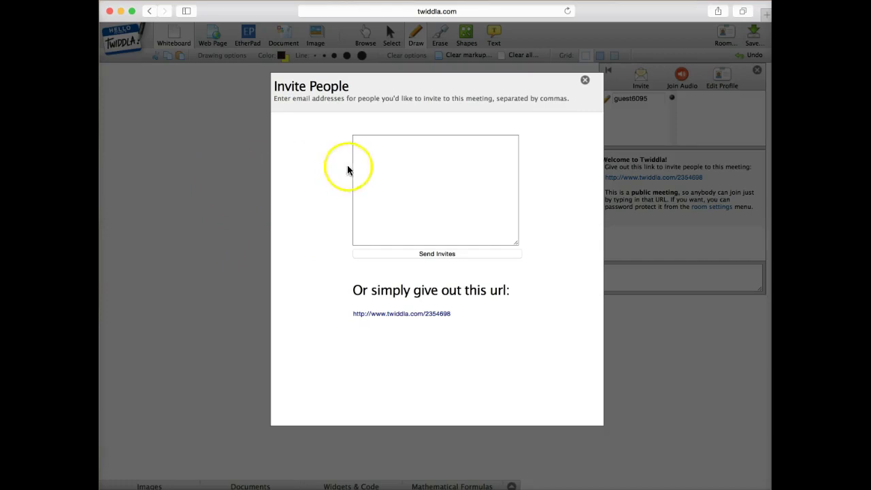
left_click(362, 151)
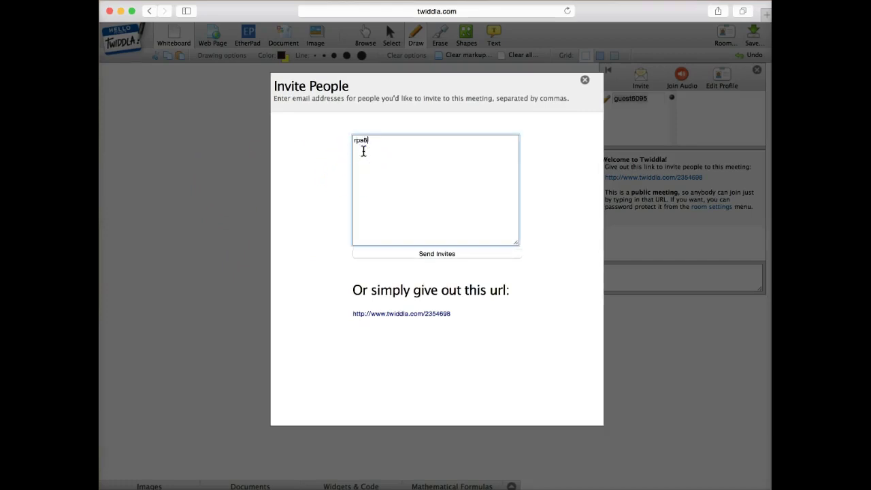
left_click(436, 254)
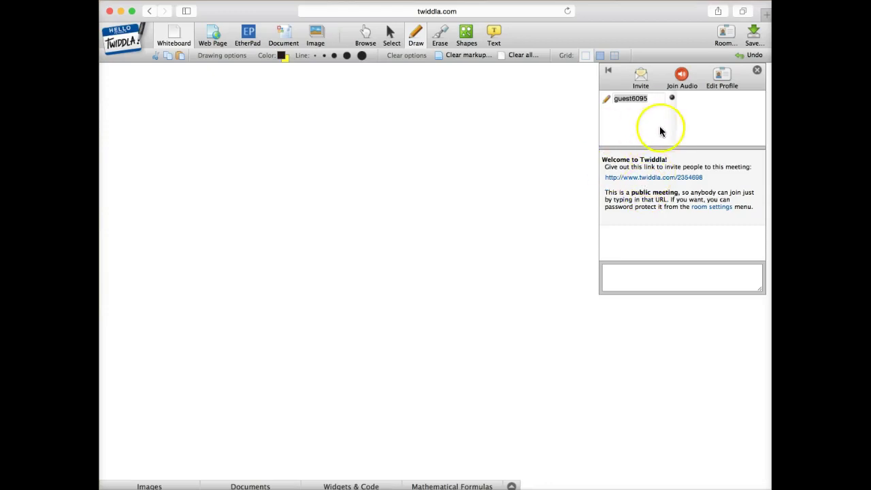
Step: Replace the default guest6095 participant name with a teacher name
left_click(650, 99)
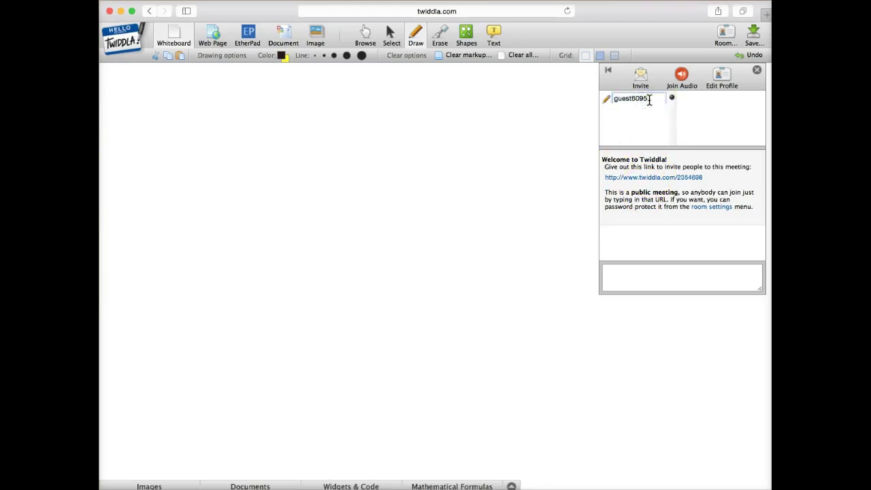
key("BackSpace")
key("BackSpace")
key("BackSpace")
key("BackSpace")
key("BackSpace")
type("Bob Teache")
key("Return")
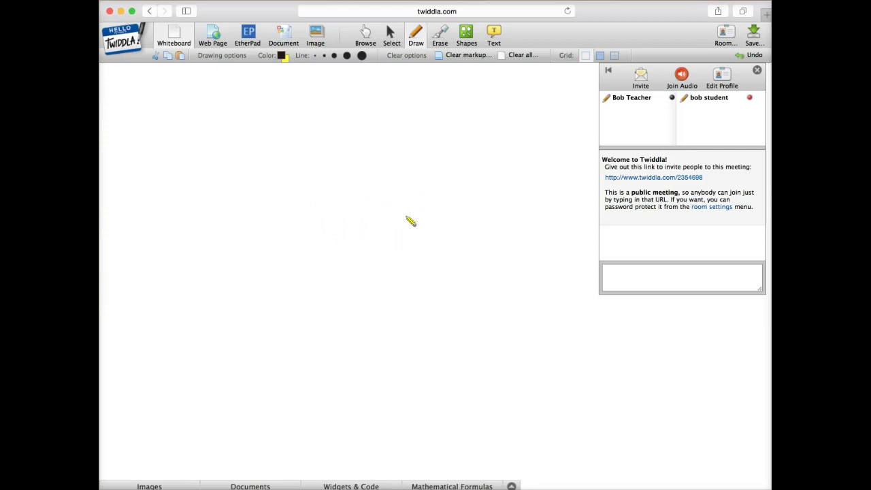
left_click(213, 34)
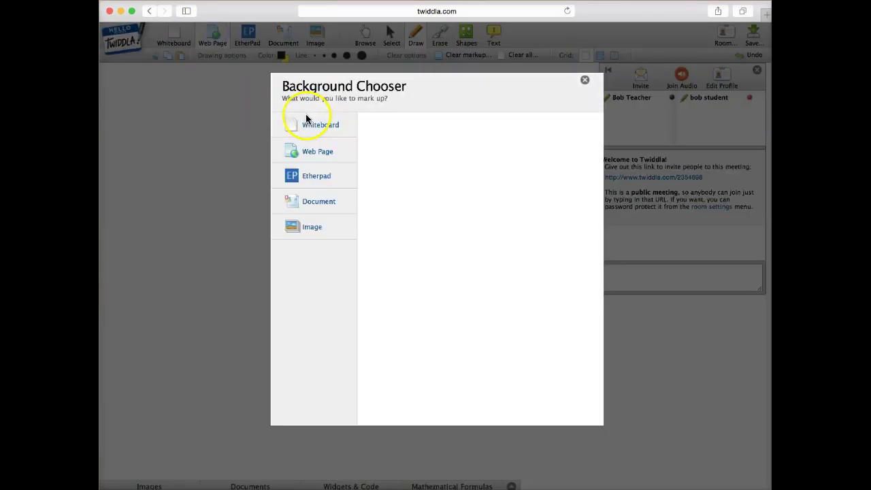
left_click(320, 153)
left_click(377, 155)
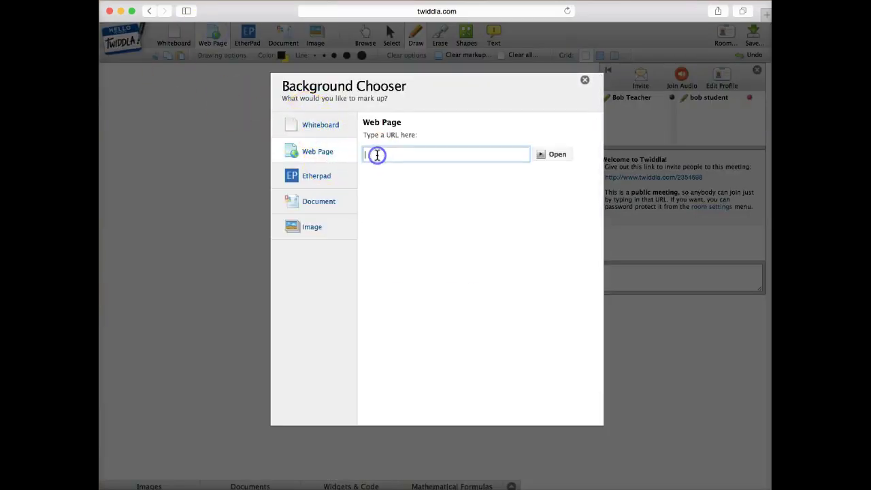
type("www.forbes.com")
key("Return")
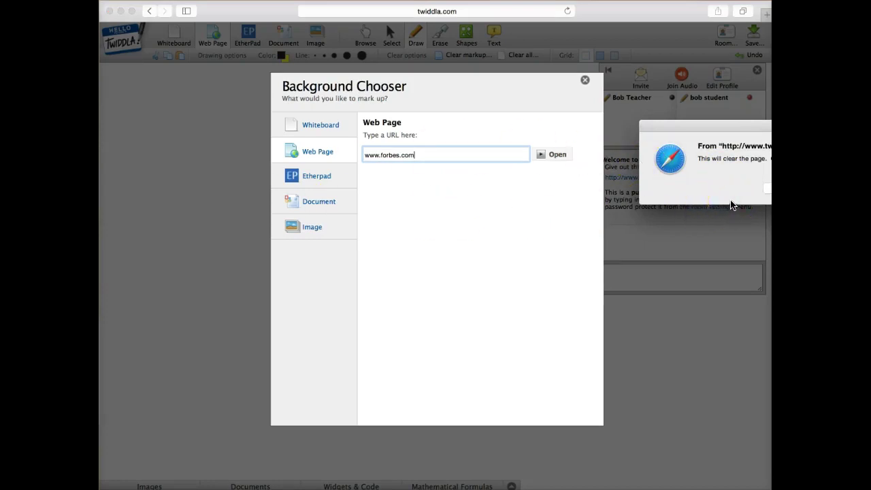
left_click_drag(741, 128, 626, 179)
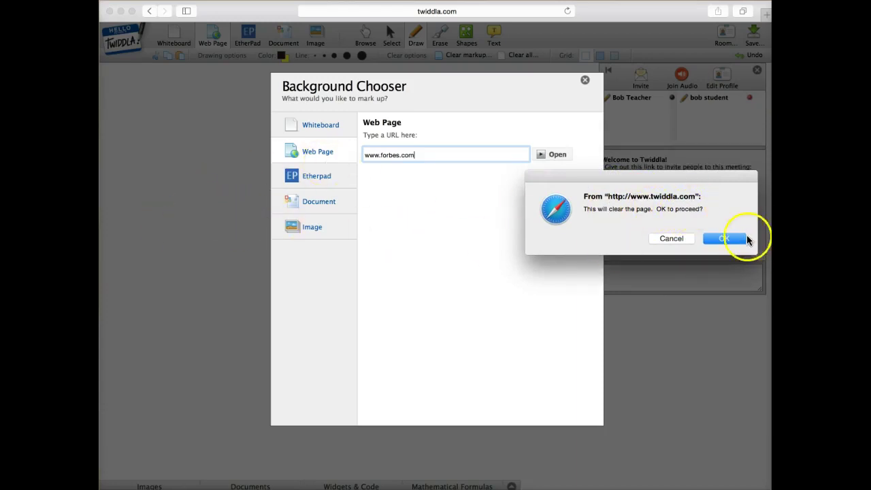
left_click(726, 238)
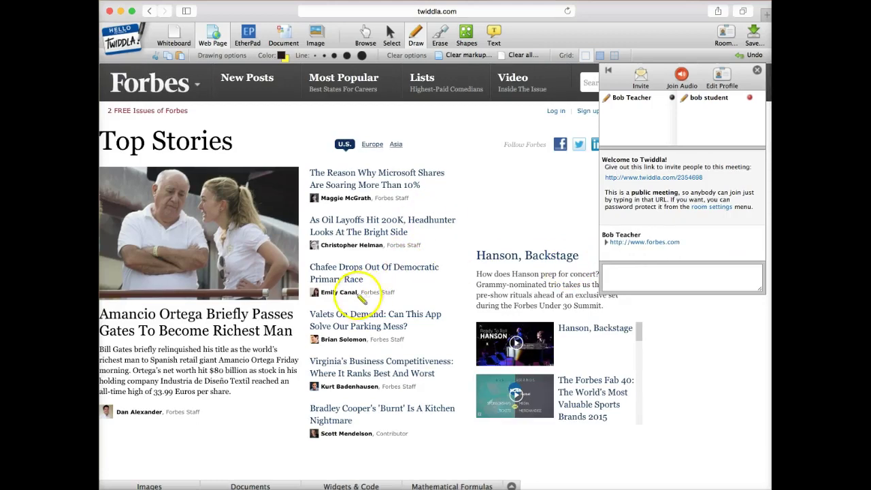
Step: Browse the Forbes page, return to Top Stories, and bring up the pen colour palette
scroll(350, 320, "down", 3)
scroll(355, 302, "up", 3)
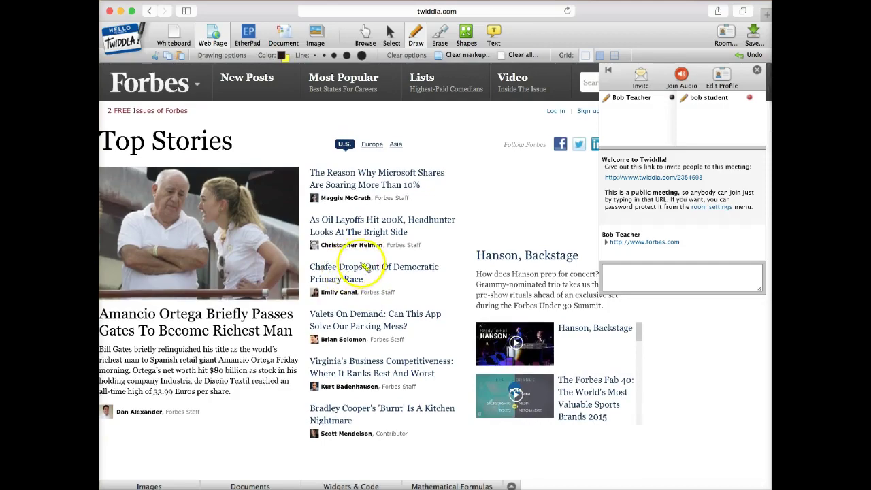
scroll(426, 326, "down", 8)
scroll(422, 328, "down", 15)
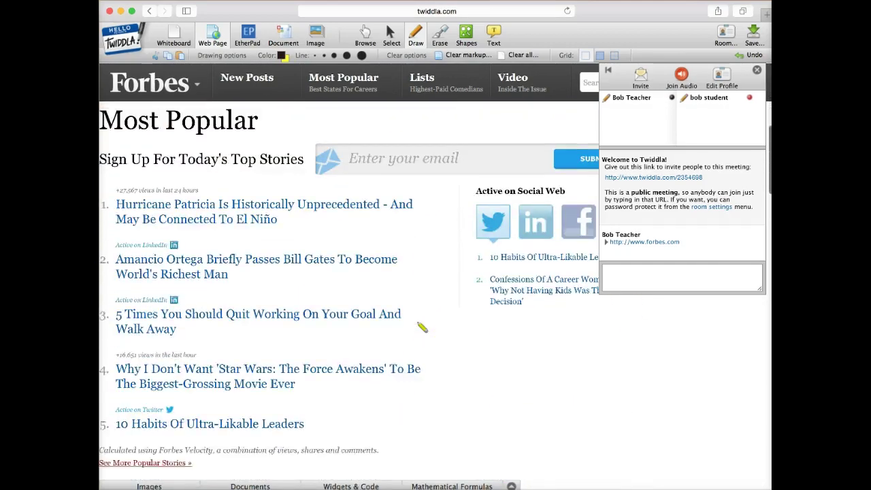
scroll(422, 327, "down", 10)
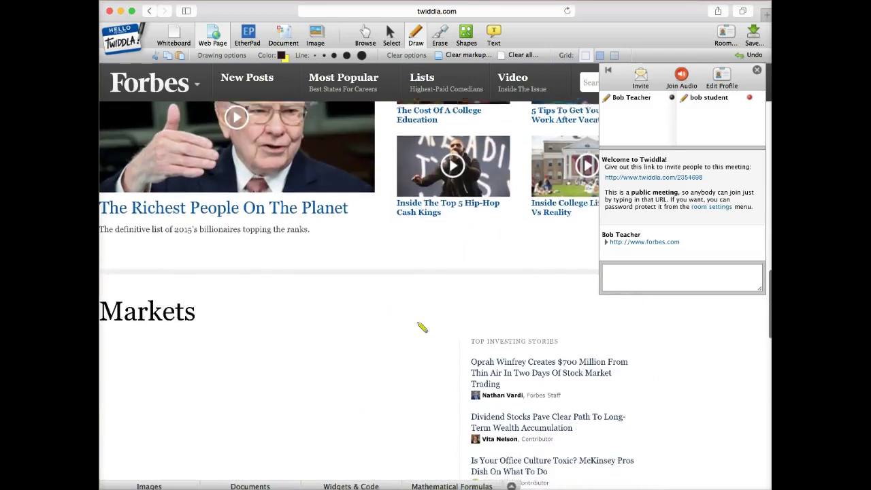
scroll(422, 327, "up", 20)
scroll(422, 327, "up", 11)
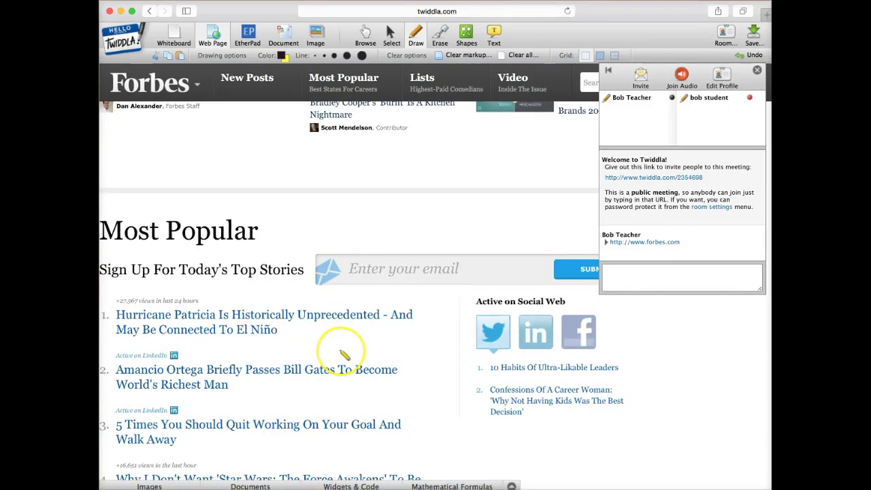
scroll(346, 356, "down", 3)
scroll(344, 356, "up", 7)
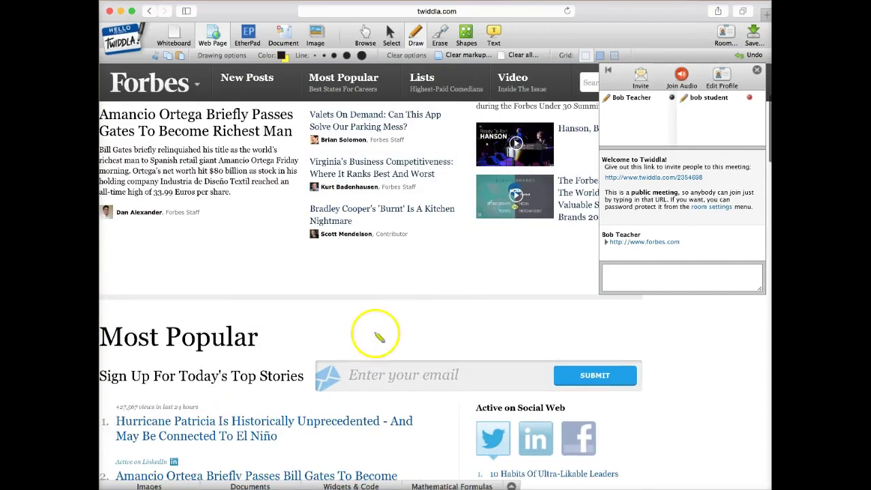
scroll(374, 337, "up", 7)
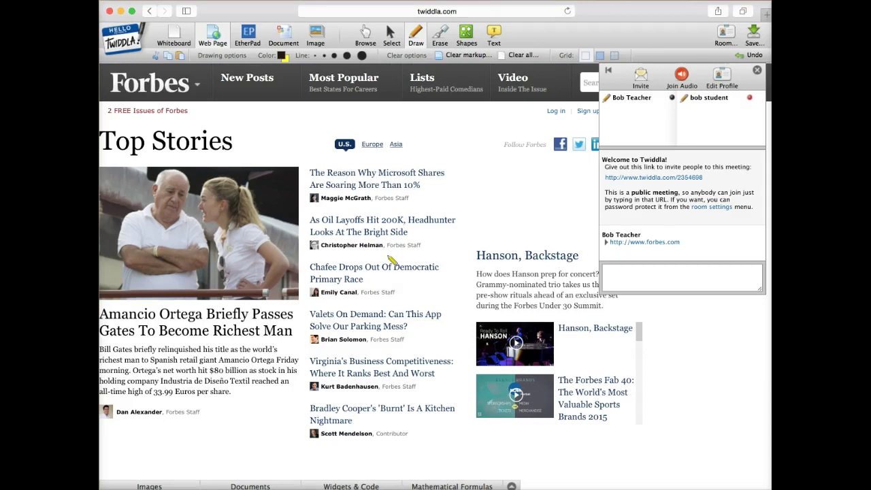
left_click(428, 146)
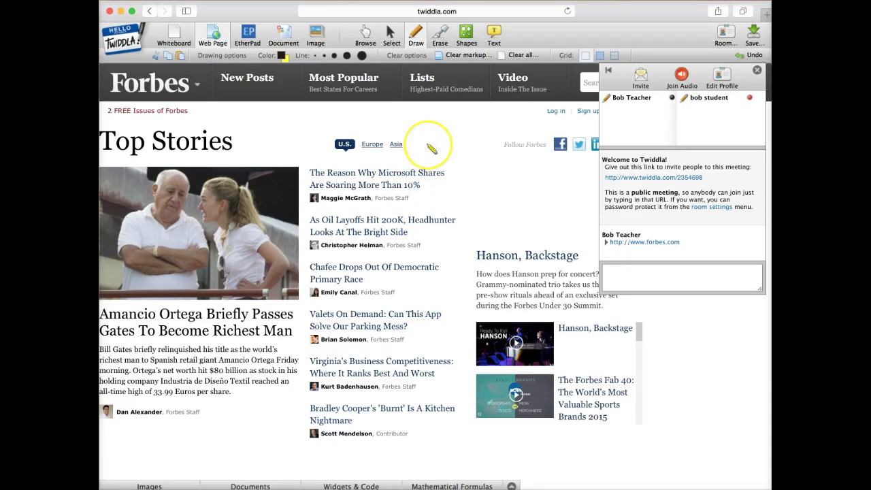
left_click(288, 59)
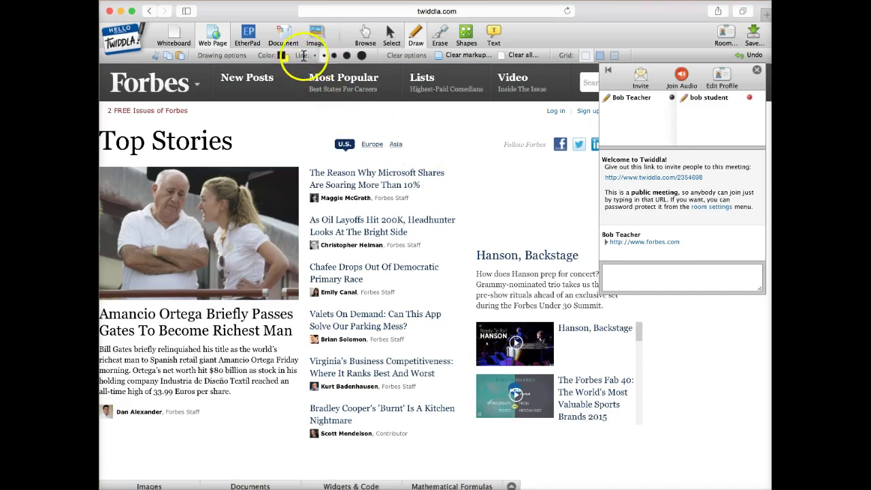
left_click(278, 59)
Step: Switch the pen to green and loop around the Microsoft shares headline
left_click(336, 163)
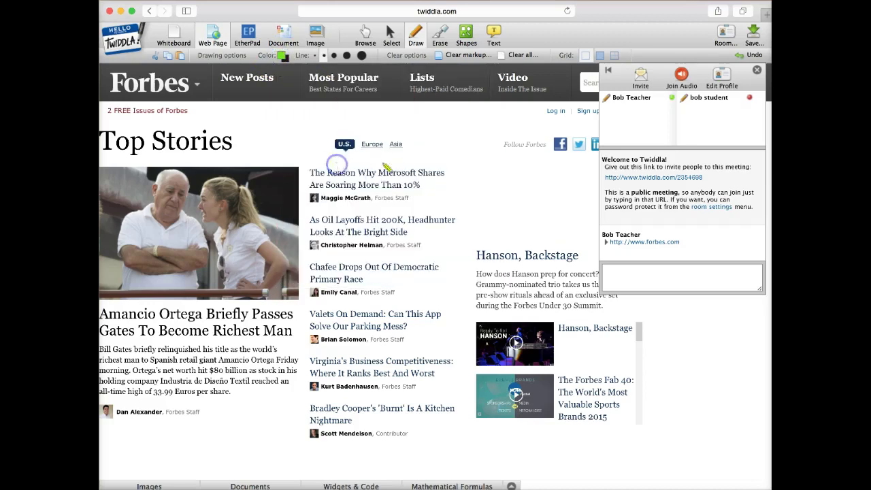
mouse_move(345, 158)
left_mouse_down()
mouse_move(303, 188)
mouse_move(412, 198)
mouse_move(453, 164)
mouse_move(343, 158)
left_mouse_up()
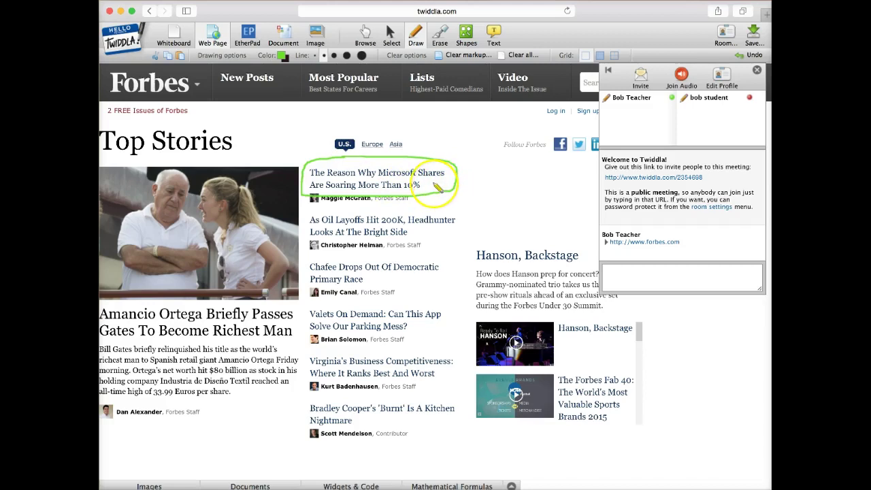
left_click(400, 303)
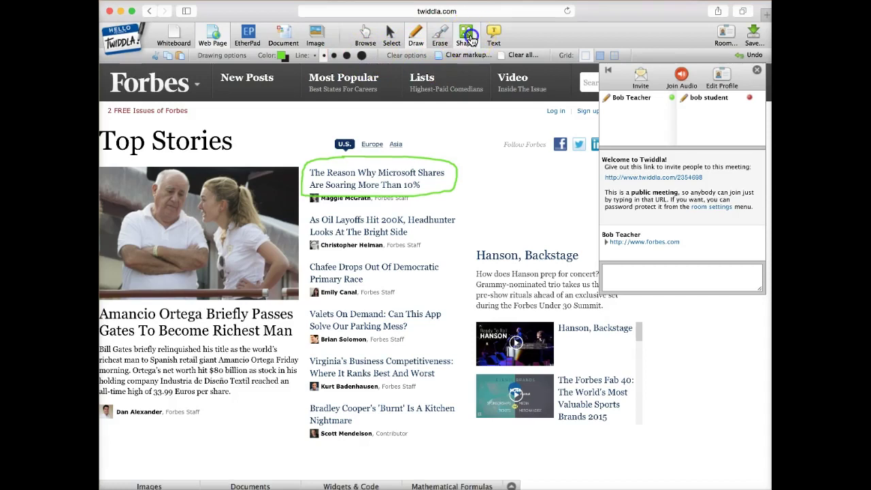
Step: Draw a green rectangle around the lower headlines and the Hanson, Backstage section
left_click(469, 38)
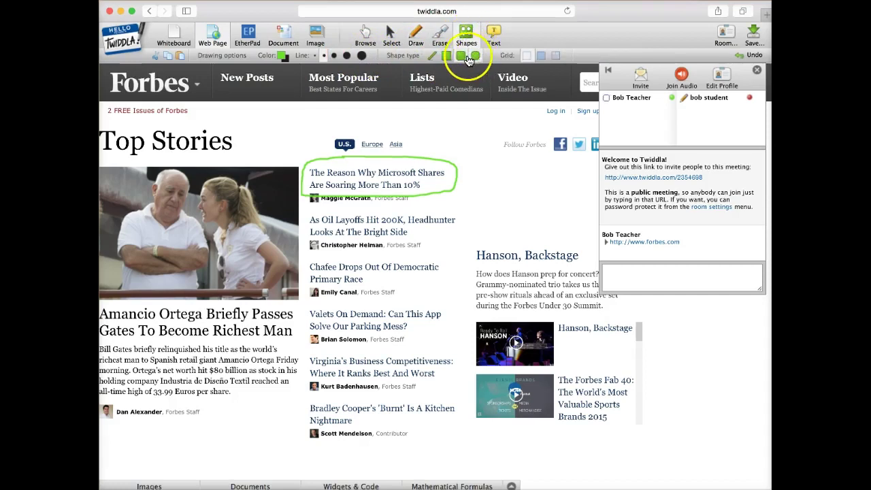
left_click(460, 58)
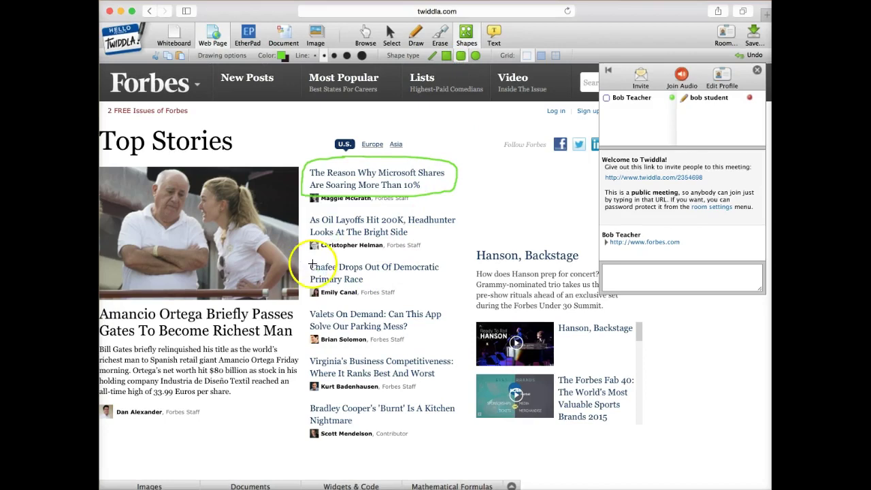
mouse_move(307, 264)
left_mouse_down()
mouse_move(390, 277)
mouse_move(429, 436)
mouse_move(635, 447)
left_mouse_up()
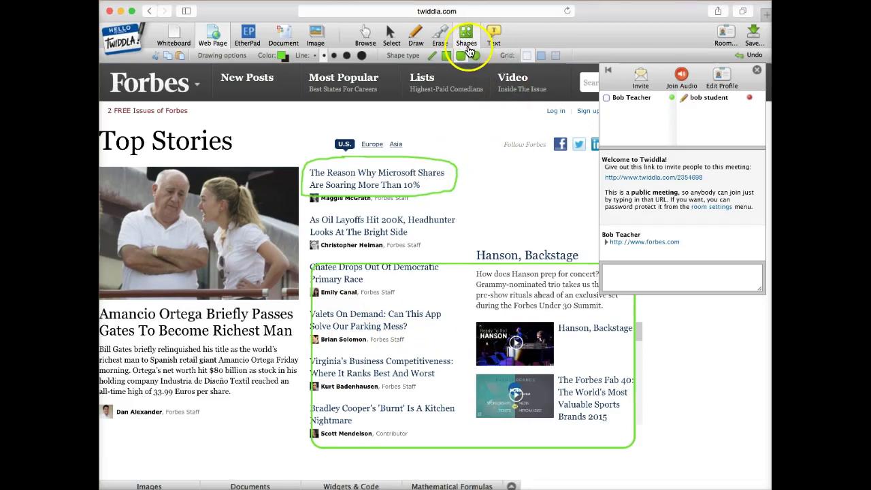
left_click(493, 36)
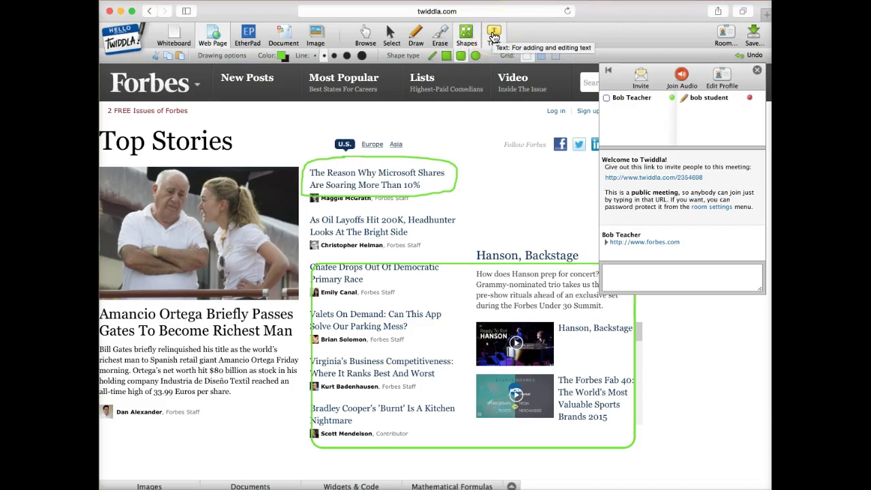
Step: Add the test text 'sdfkjsakjfjkasl;jskfak' beside the circled Microsoft headline
left_click(494, 36)
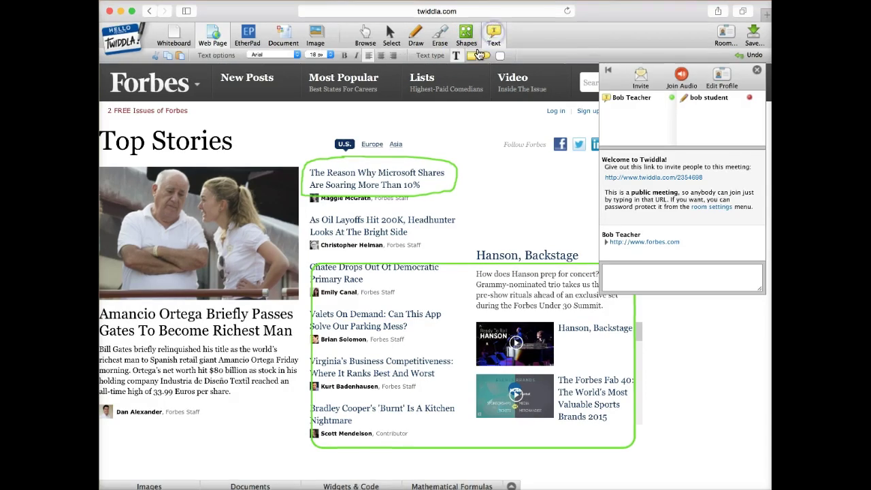
left_click(510, 191)
type("sdfkjsakjfjkasl;jskfak")
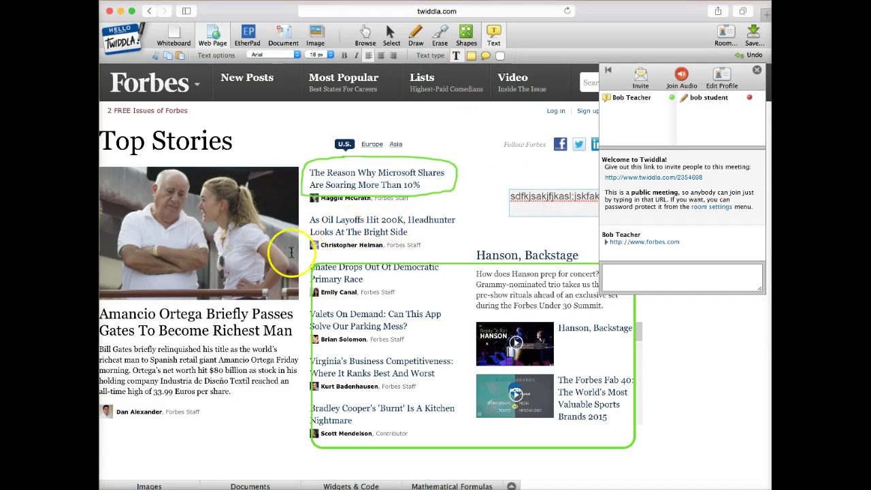
left_click(483, 195)
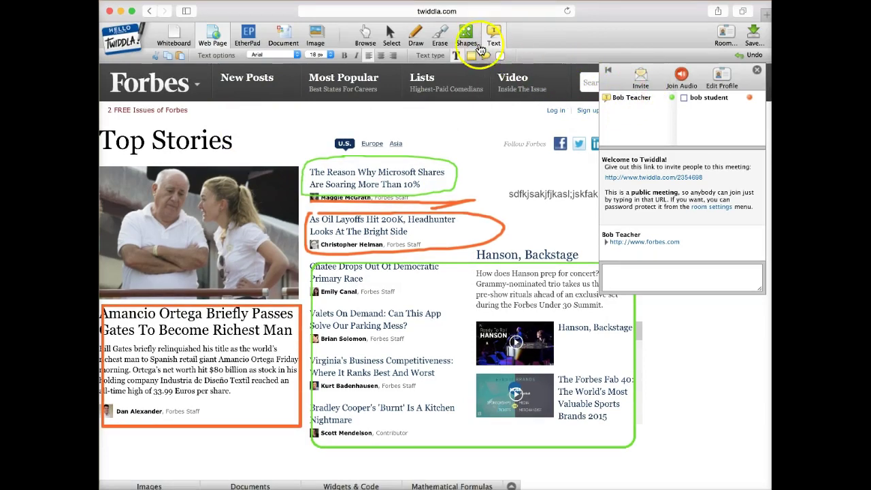
Step: Return to freehand drawing after the student's orange marks on Oil Layoffs and Ortega
left_click(415, 34)
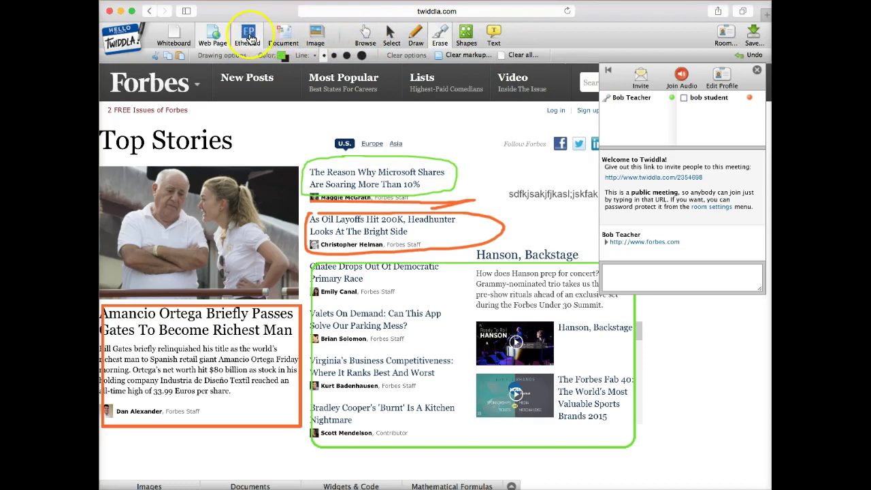
Step: Upload the App C FV annuity image and make it the background, clearing the Forbes page
left_click(316, 37)
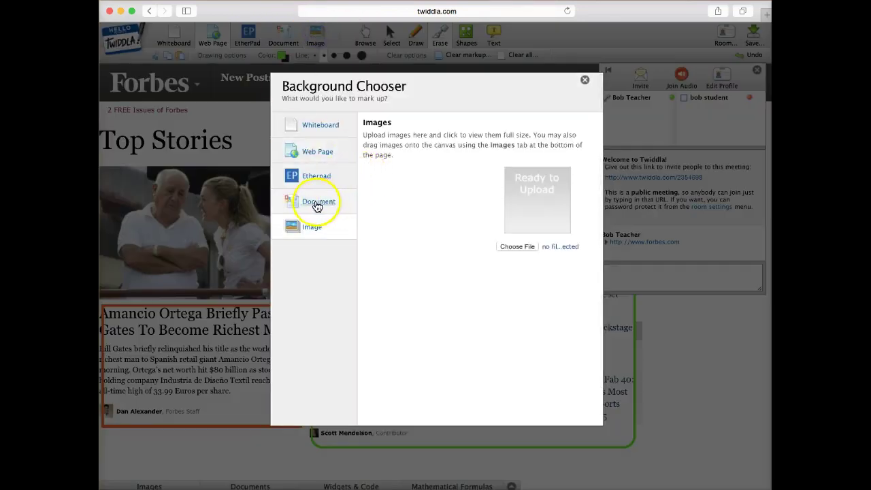
left_click(510, 250)
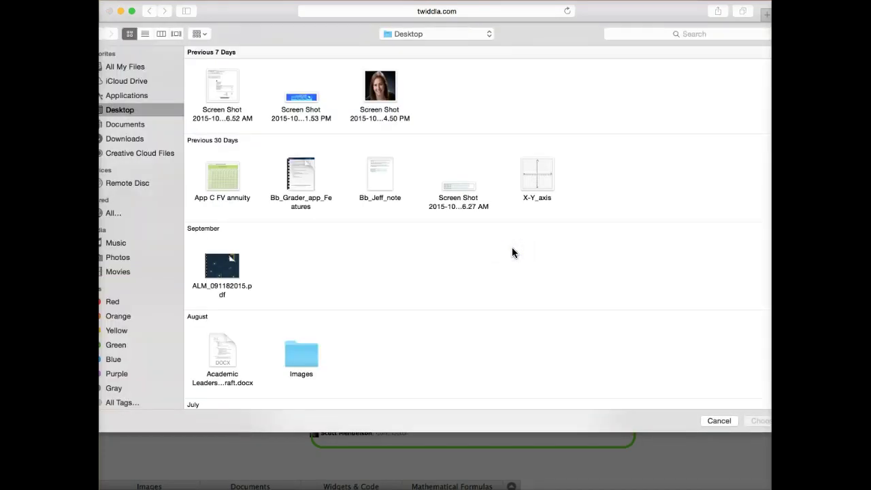
scroll(399, 271, "down", 1)
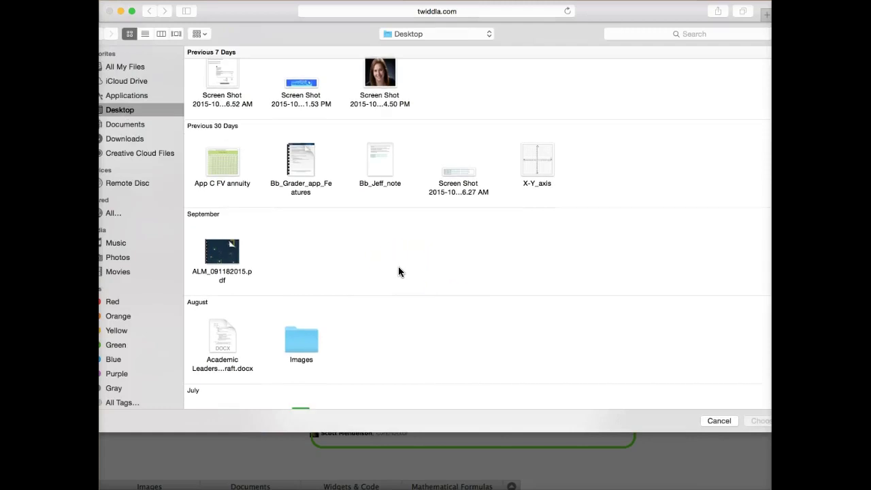
left_click(258, 185)
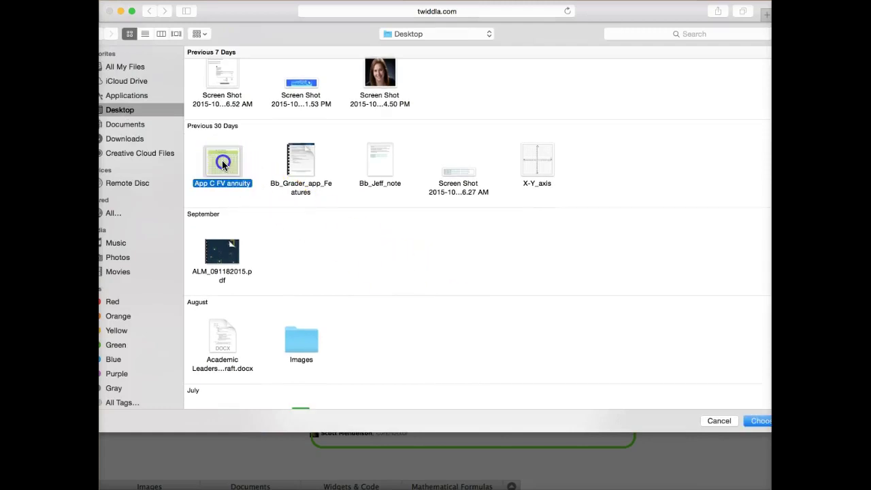
left_click(761, 421)
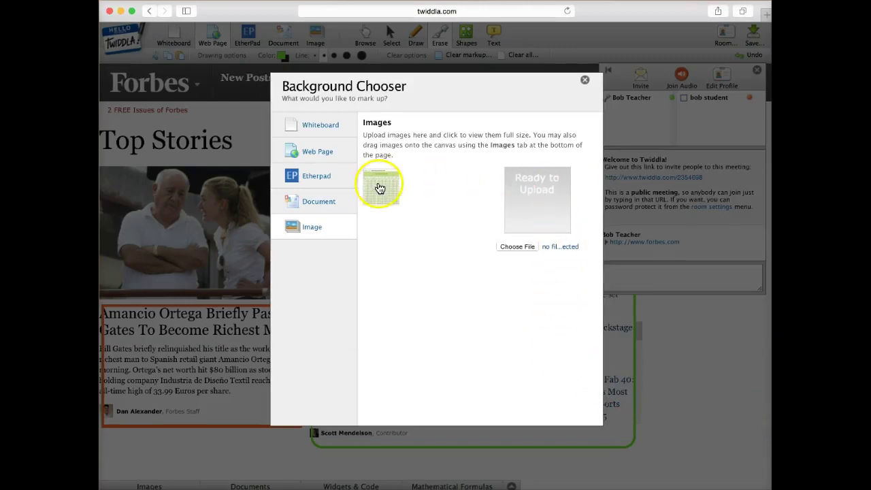
left_click(385, 189)
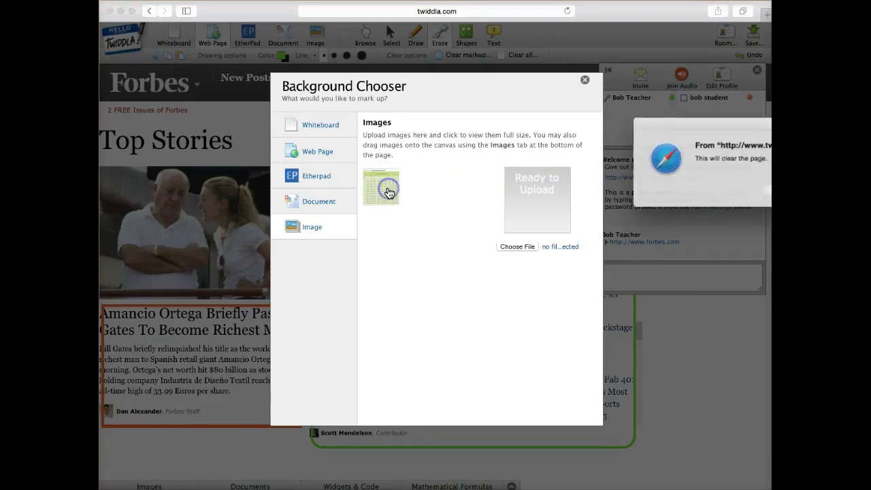
left_click(749, 205)
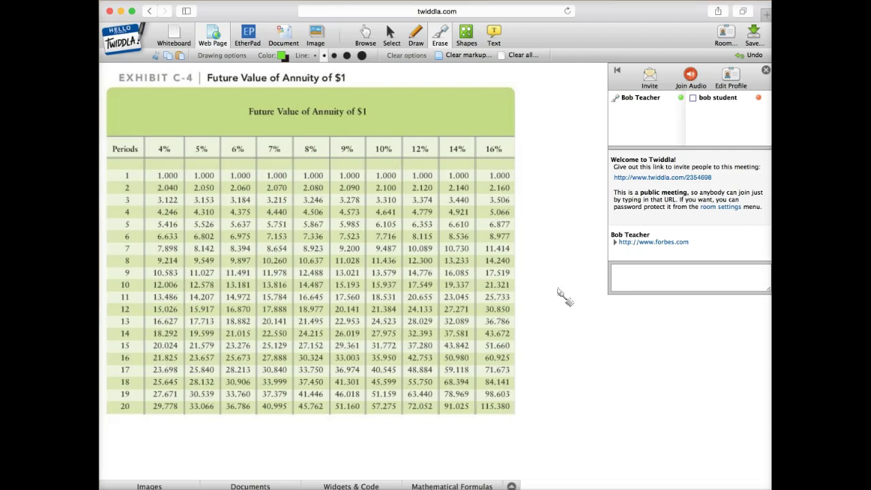
Step: Draw a green freehand line under the 'Future Value of Annuity of $1' table heading
left_click(235, 124)
left_click(415, 37)
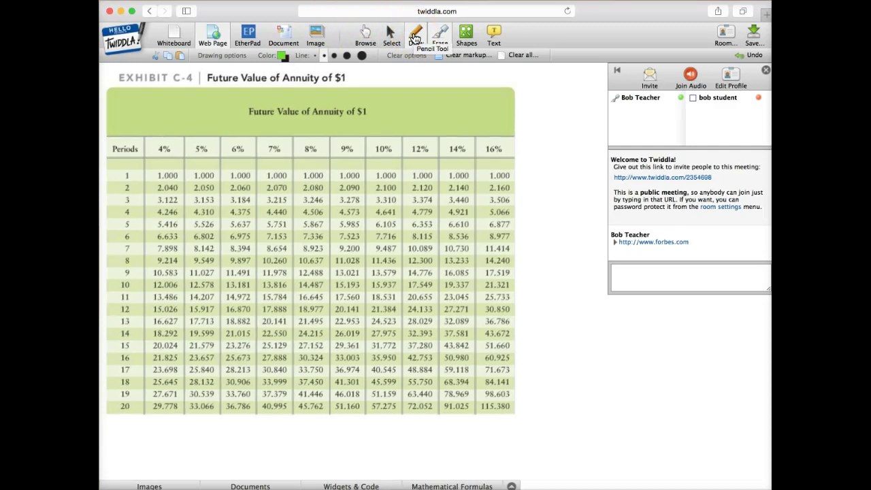
left_click(415, 38)
left_click_drag(207, 83, 352, 84)
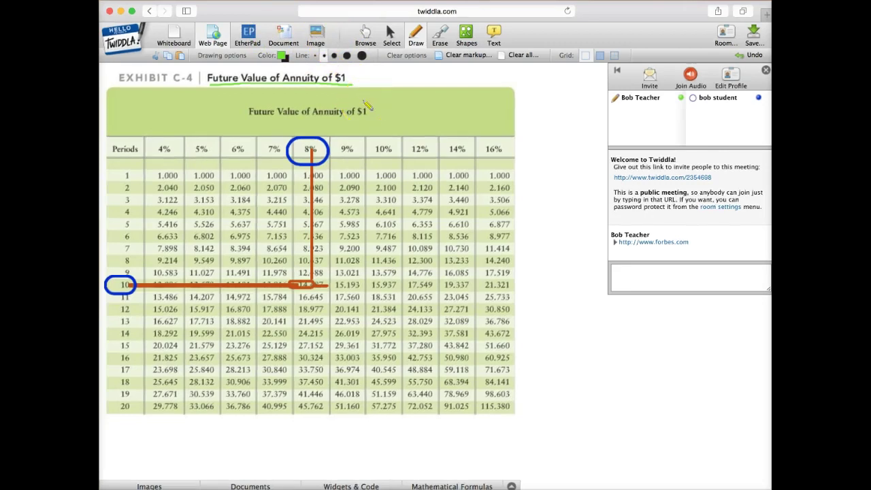
left_click(691, 76)
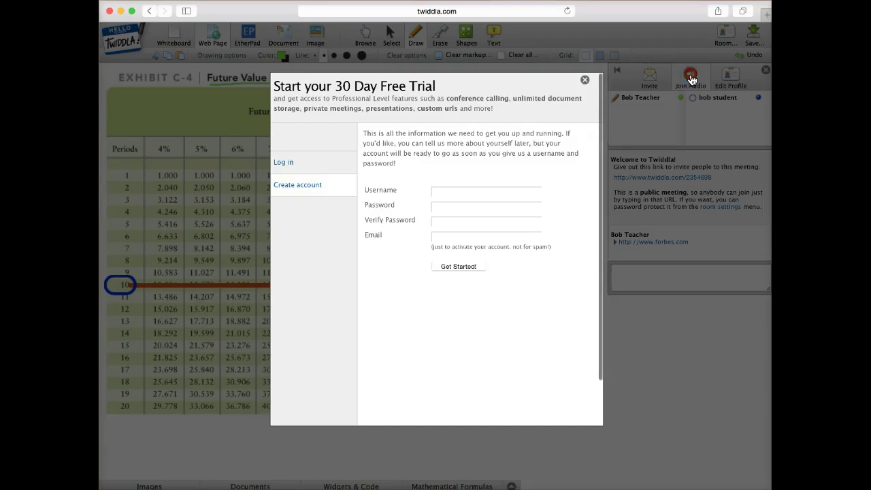
left_click(586, 83)
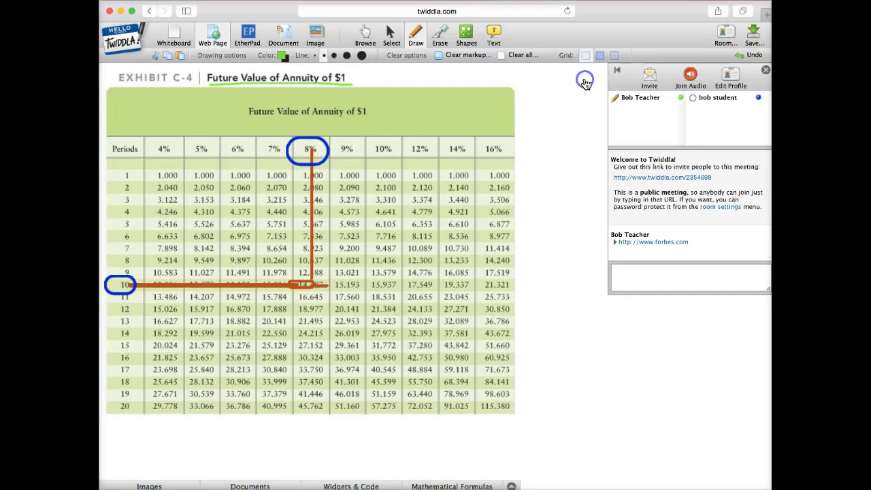